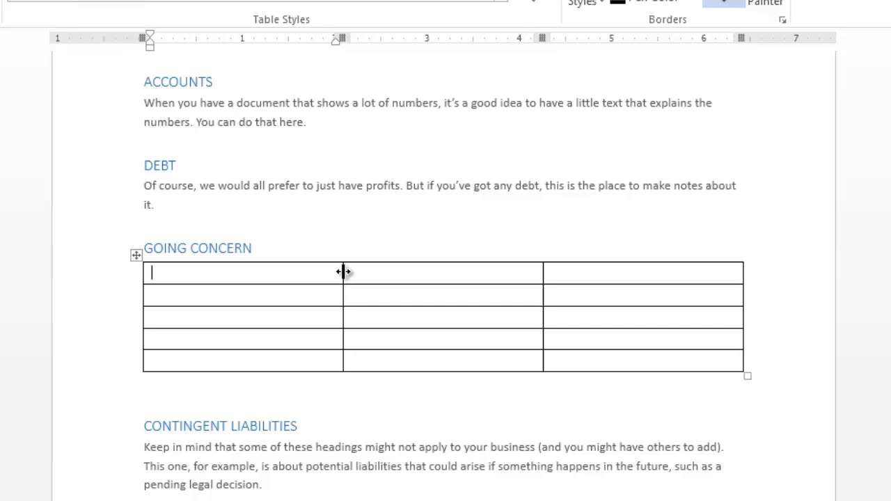
Drag the first column's border right to widen it, and pull the top row's bottom border down.
mouse_move(343, 271)
left_mouse_down()
mouse_move(292, 274)
mouse_move(413, 276)
left_mouse_up()
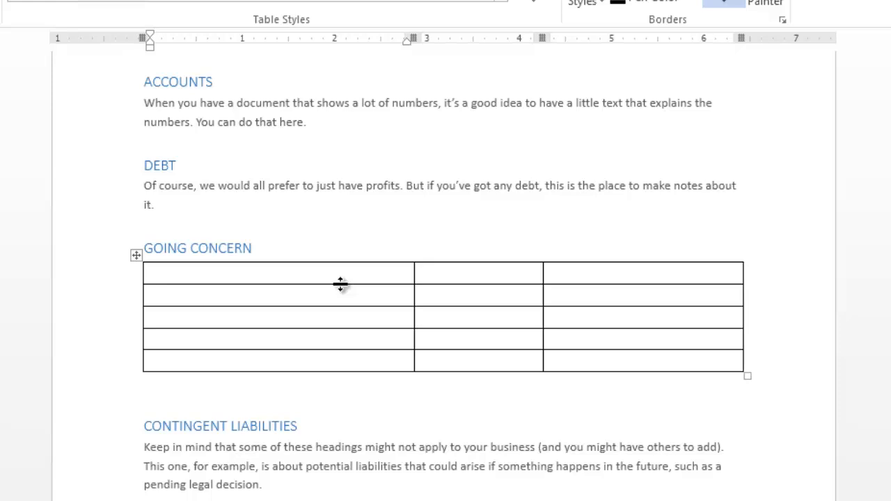
left_click_drag(341, 282, 353, 338)
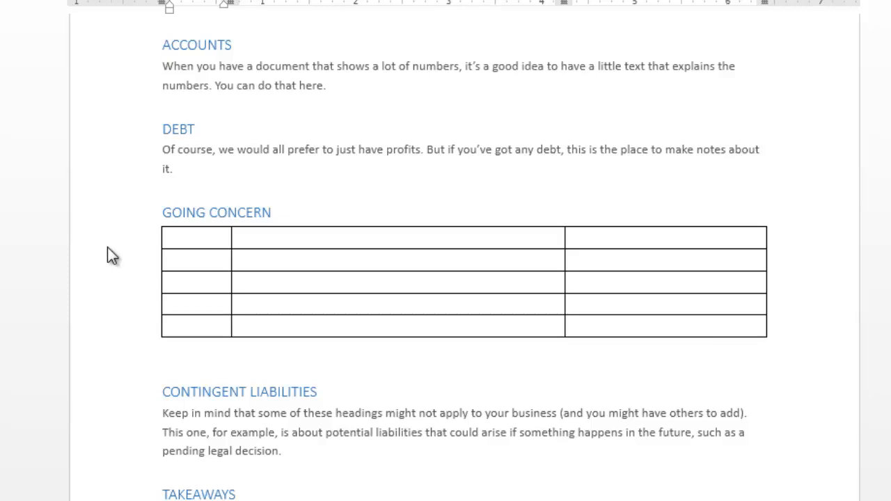
Type 'h' in the first cell and three lines of filler text in the cell below.
left_click(177, 237)
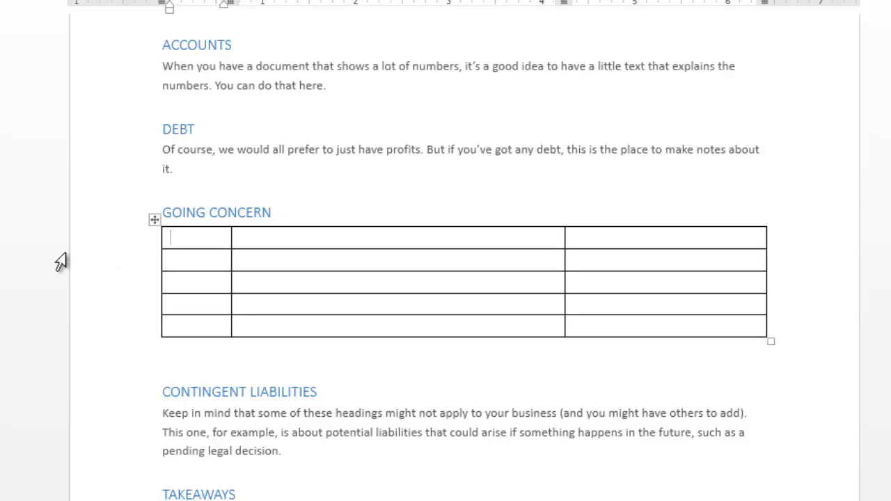
type("h")
key("Down")
type("hfggffghfhgffghfhgfhgfhgfhgfghffghfhg")
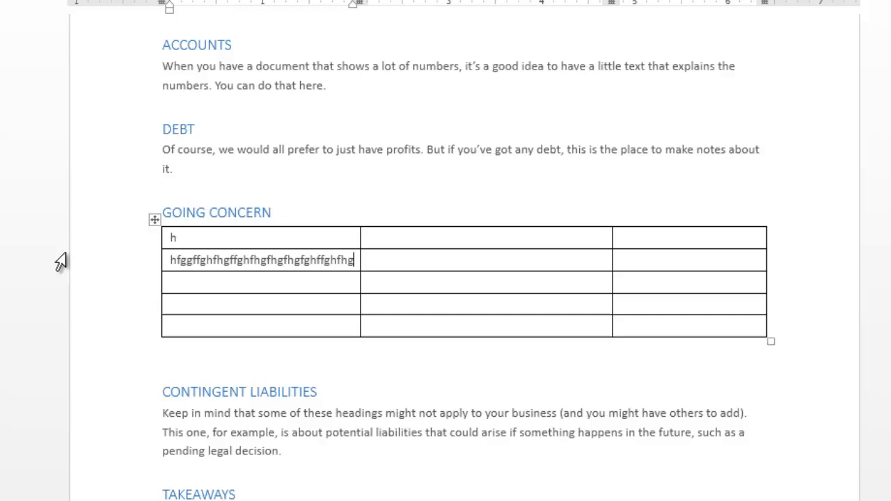
key("Return")
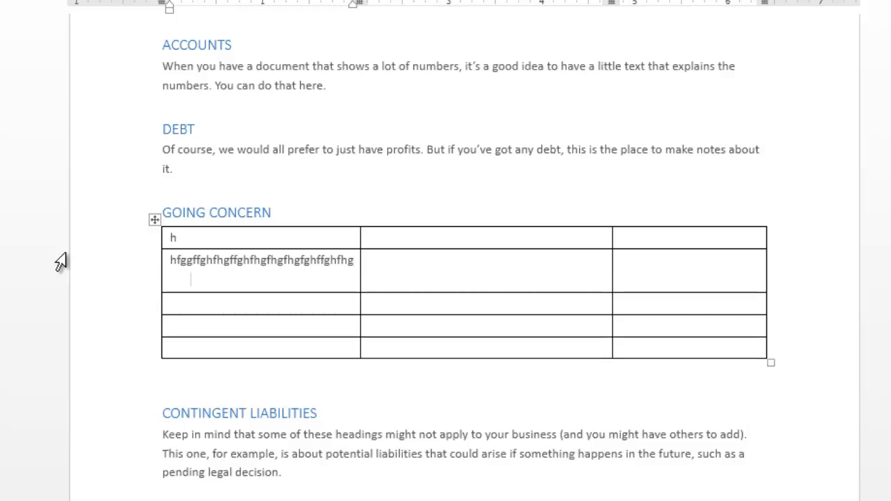
type("jhgjhgjhgjhgjhgjhgjhgjhhhg")
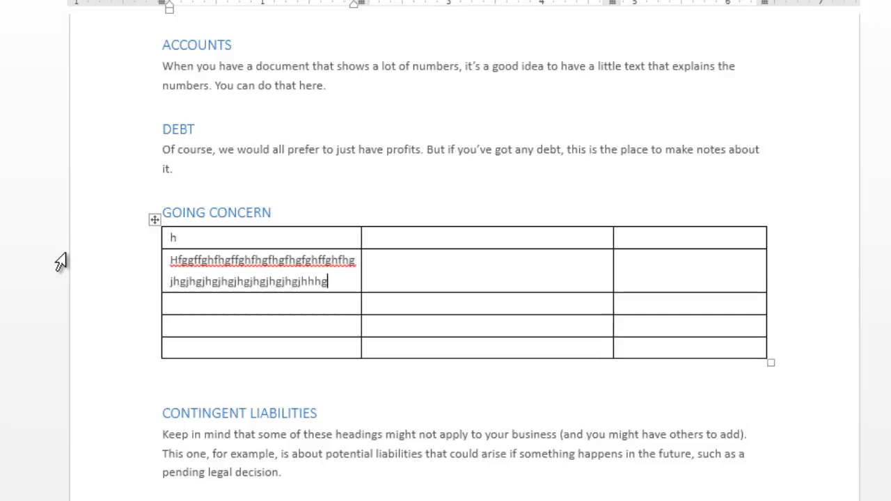
key("Return")
type("hgjhghj")
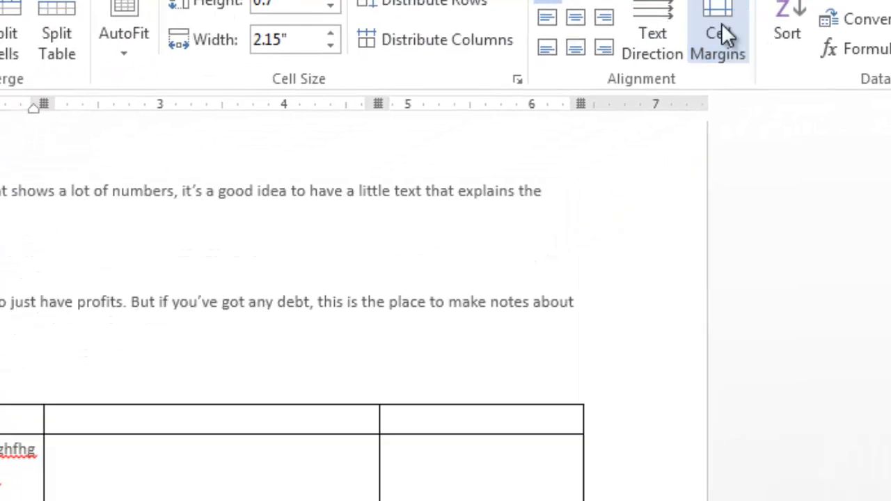
Uncheck 'Automatically resize to fit contents' in the table's Cell Margins options.
left_click(556, 114)
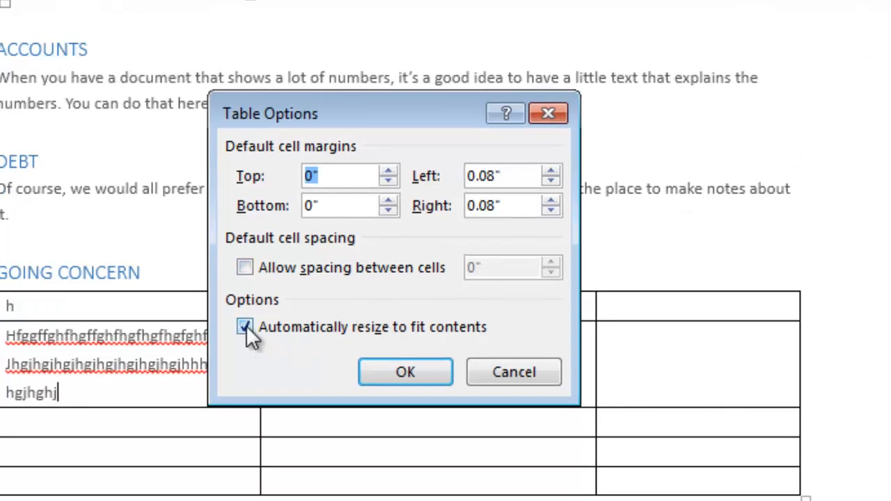
left_click(246, 325)
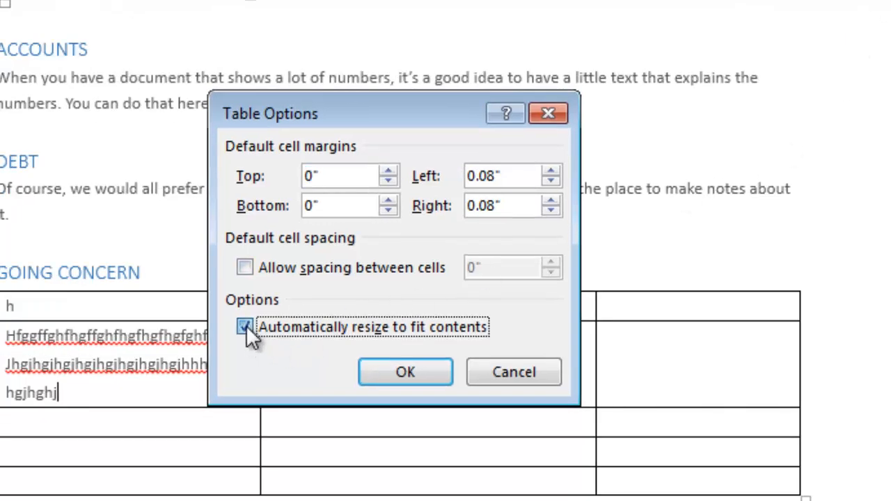
left_click(396, 375)
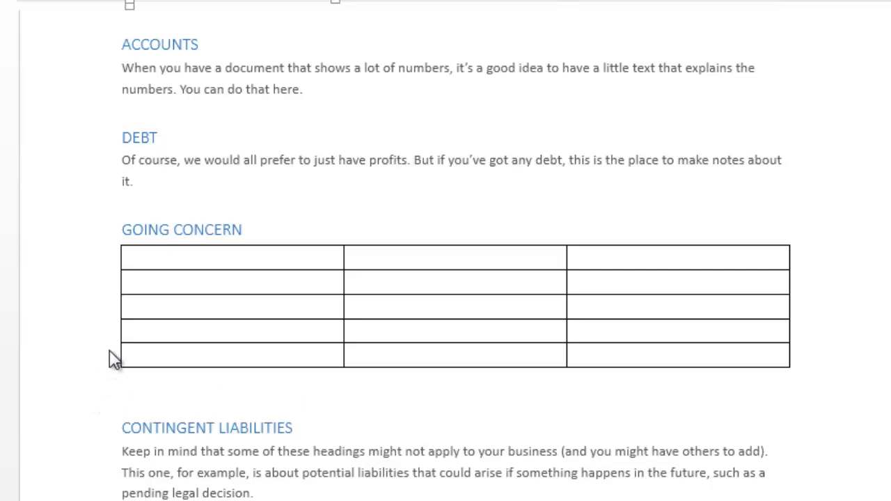
Insert a new column to the left of the first column.
right_click(159, 267)
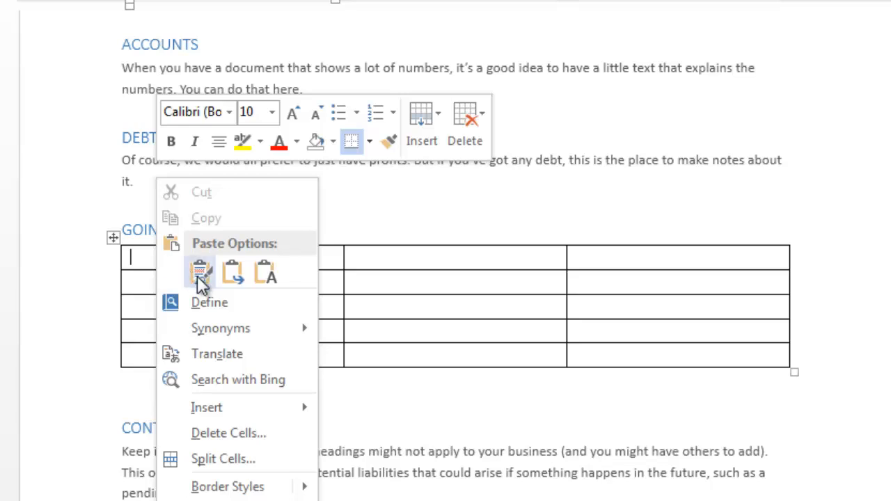
mouse_move(231, 410)
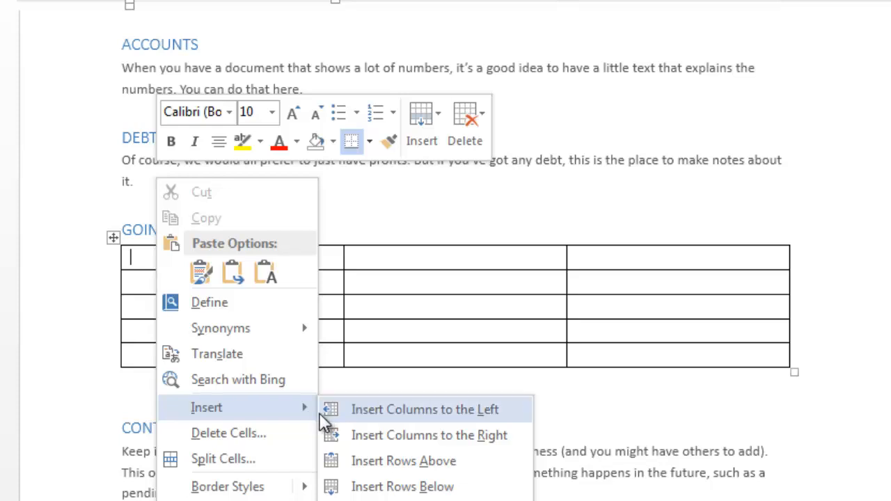
left_click(385, 431)
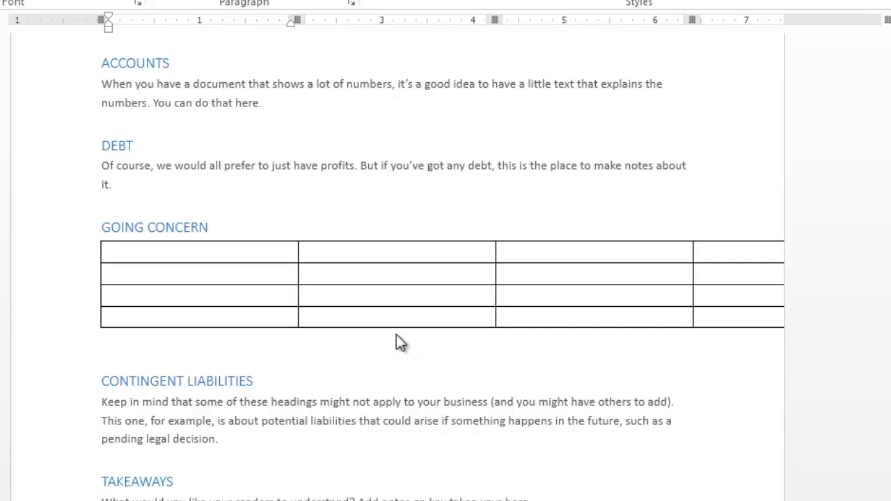
Remove the table's second row with Delete Cells set to 'Delete entire row'.
left_click(144, 274)
right_click(144, 273)
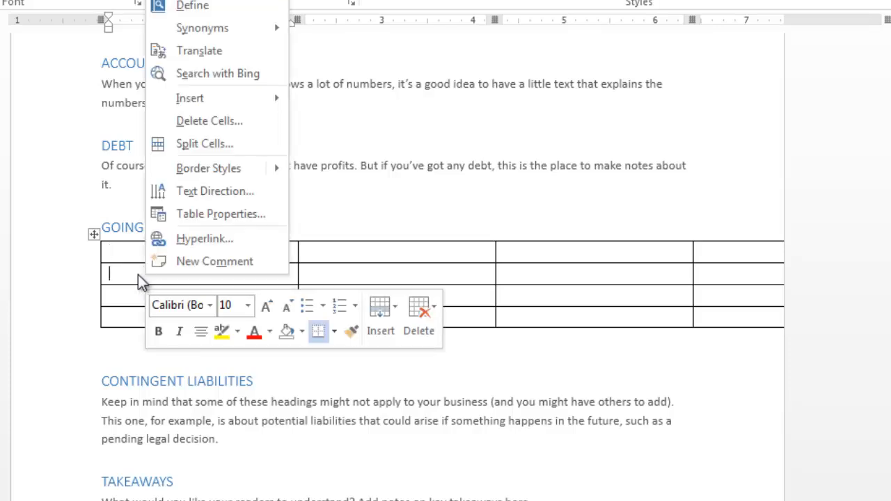
left_click(219, 126)
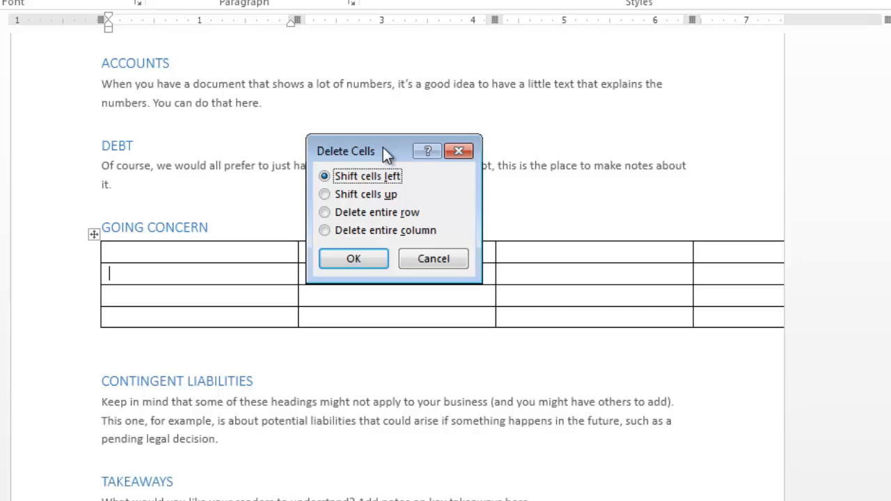
left_click(325, 213)
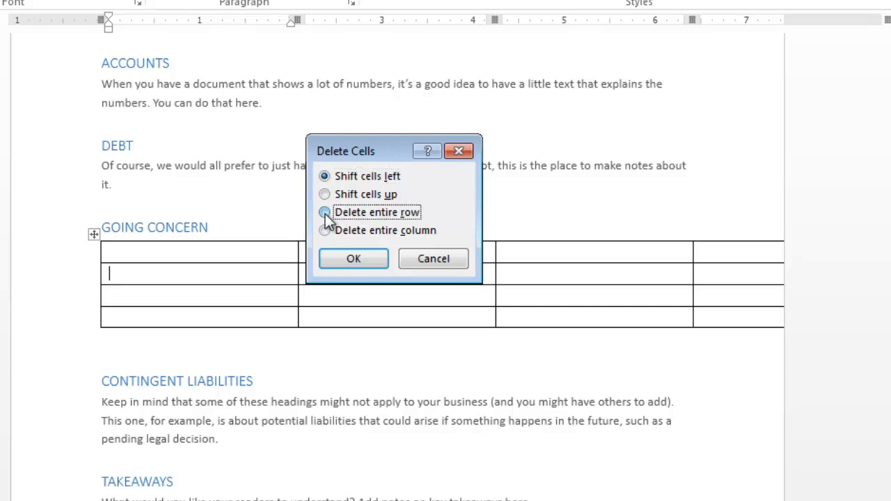
left_click(363, 261)
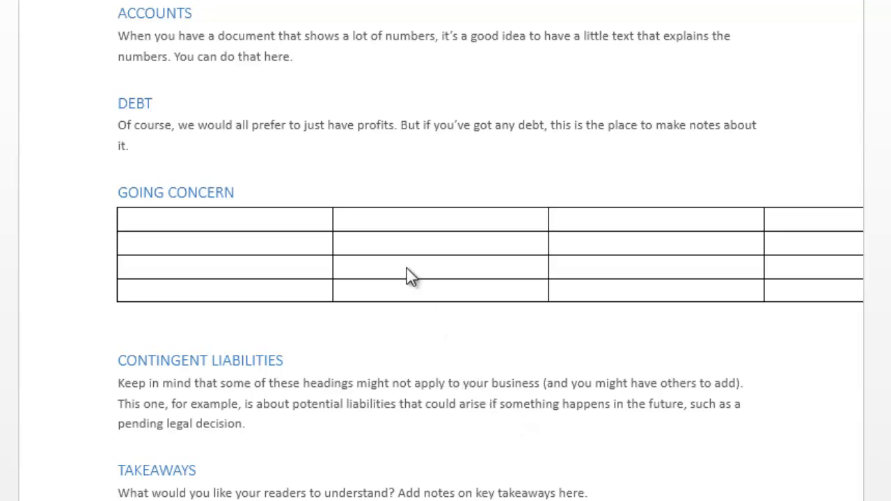
Merge the top row's cells into one full-width cell and type 'title' in it.
left_click(148, 219)
left_click_drag(145, 219, 817, 223)
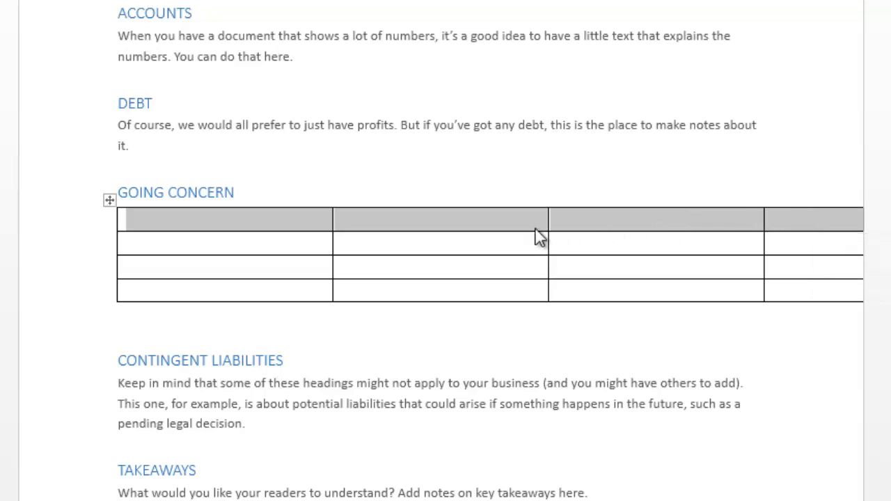
right_click(468, 226)
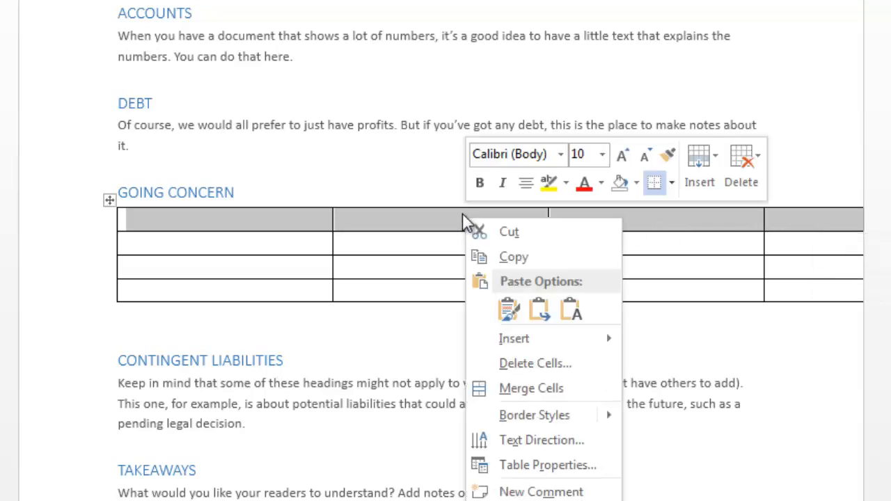
left_click(550, 391)
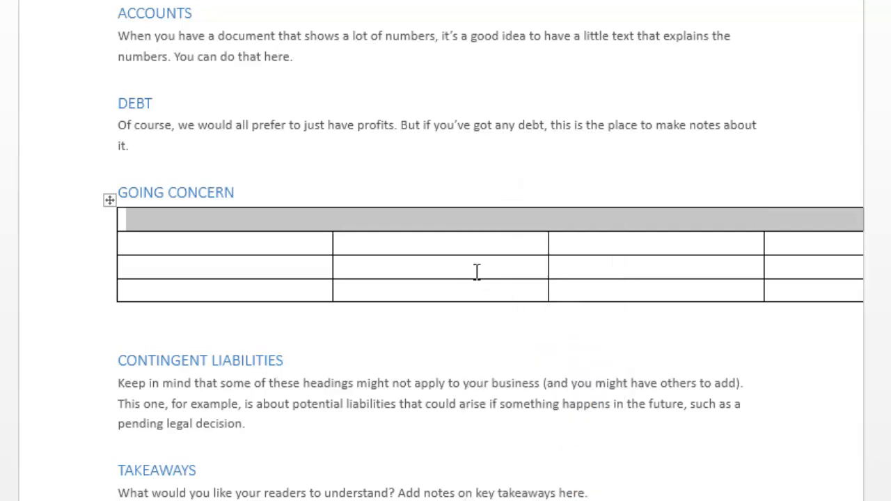
left_click(515, 224)
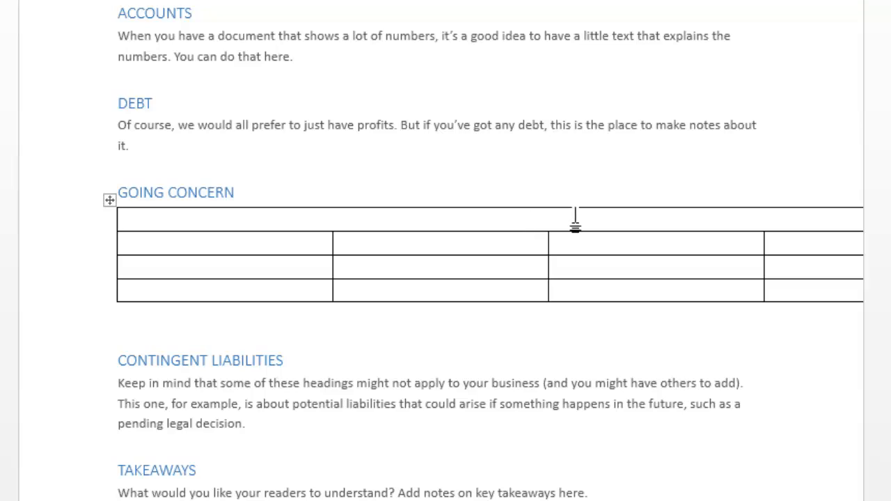
type("title")
left_click(165, 269)
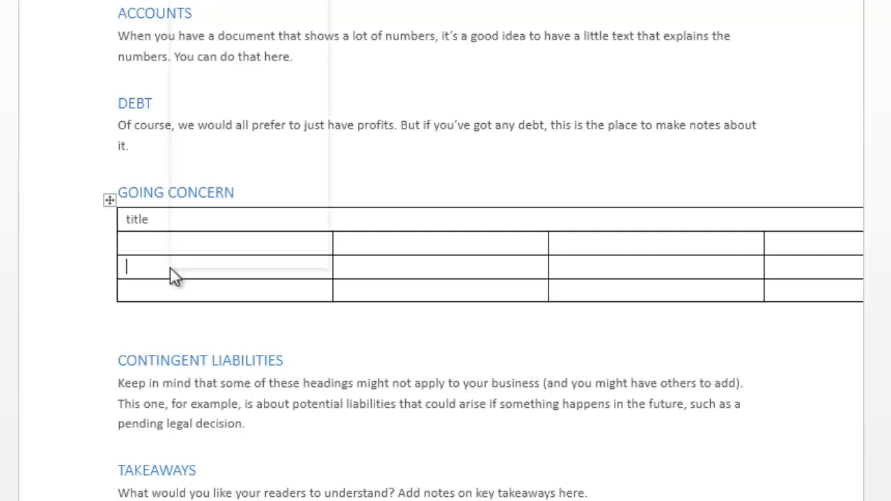
Split the third row's first cell into 3 columns.
right_click(173, 275)
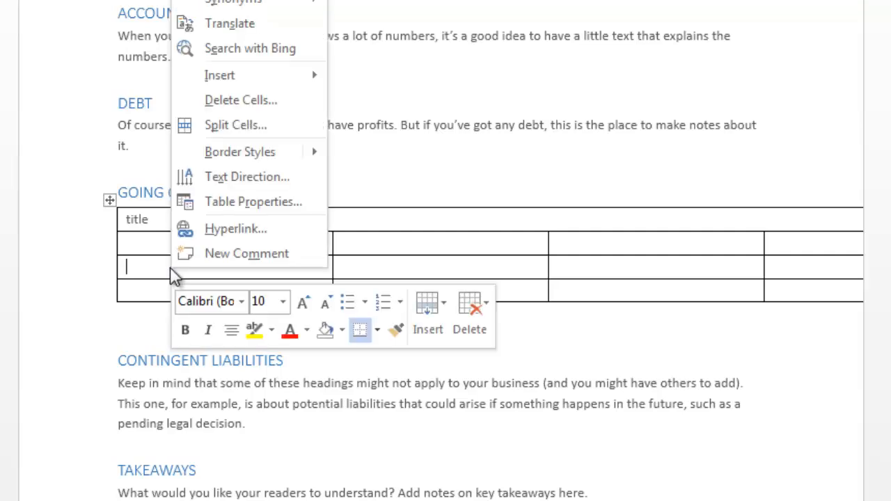
left_click(213, 132)
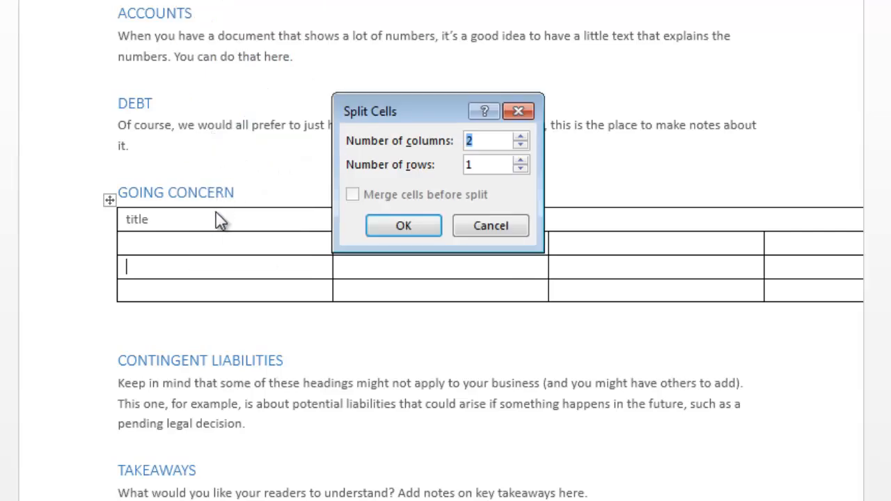
left_click(521, 138)
left_click(395, 227)
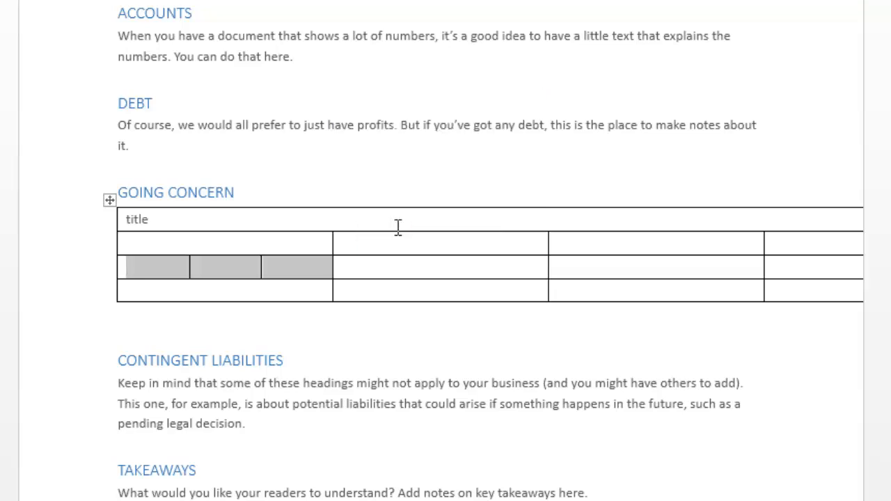
left_click(318, 292)
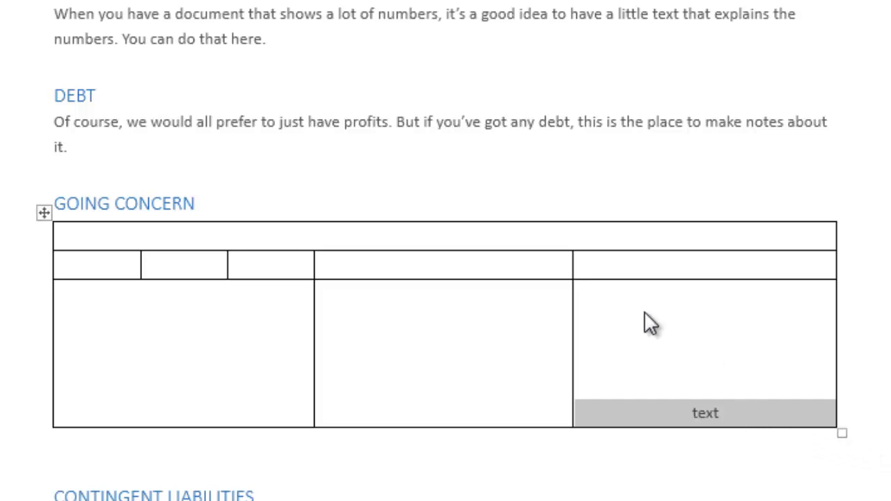
Try several alignments on the bottom-right 'text' cell, finishing with Align Center.
left_click(757, 413)
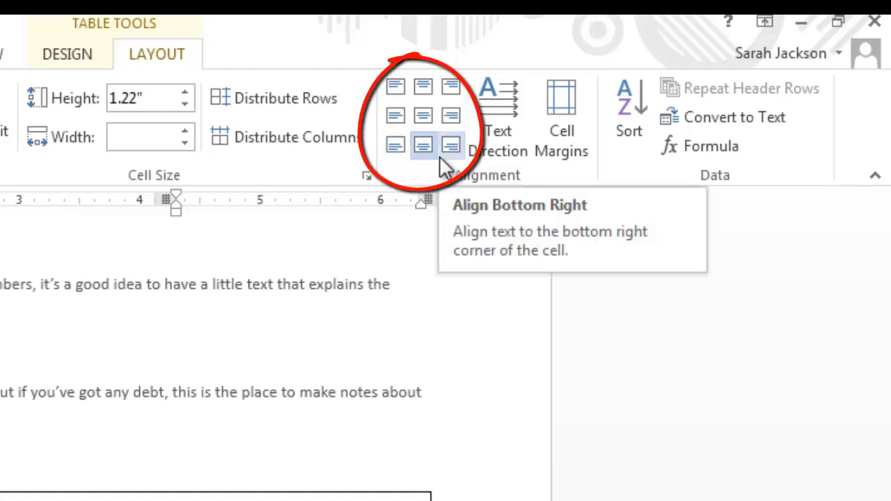
left_click(421, 90)
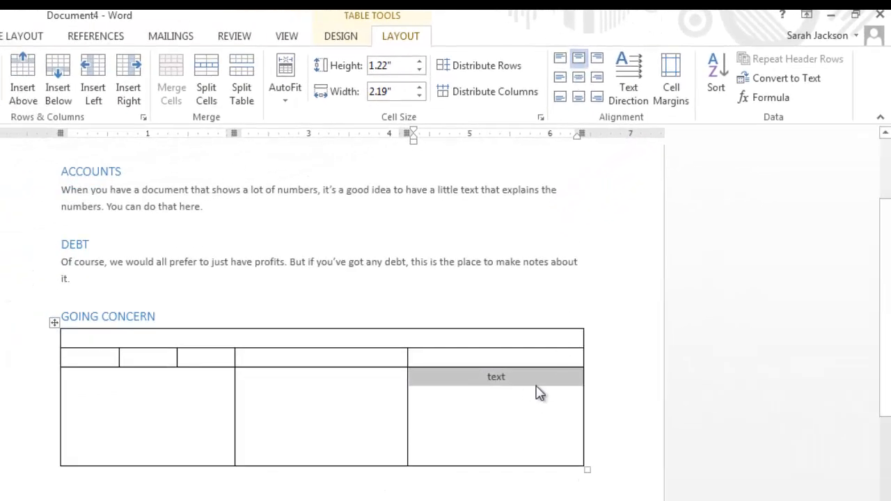
left_click(560, 79)
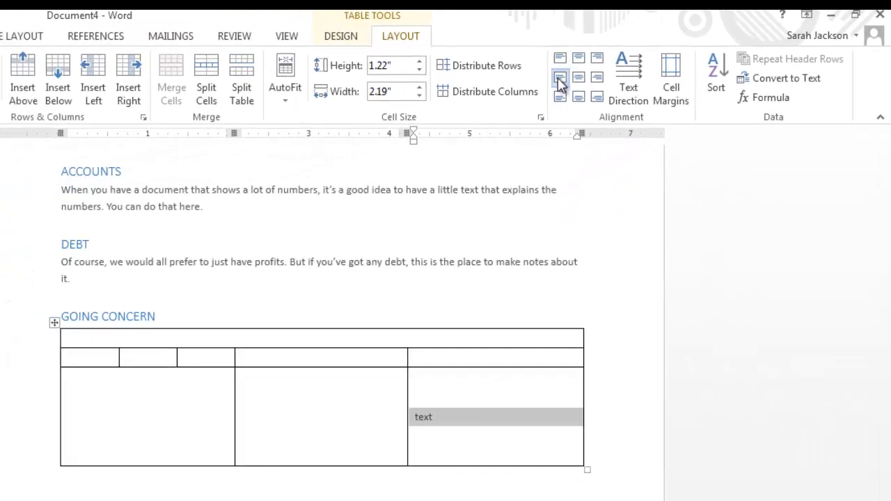
left_click(595, 79)
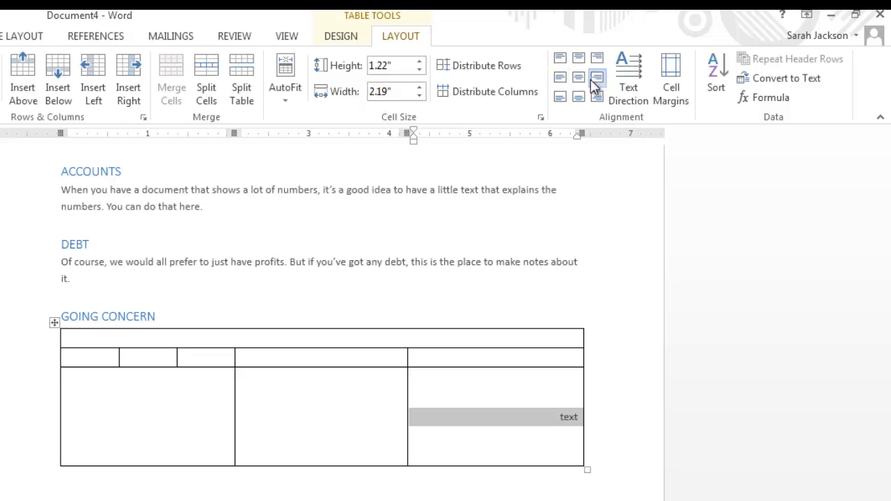
left_click(579, 78)
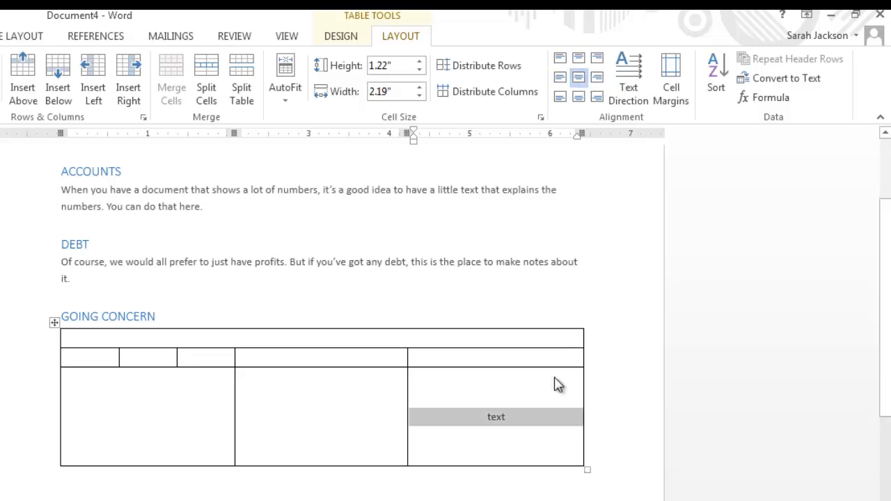
left_click(536, 442)
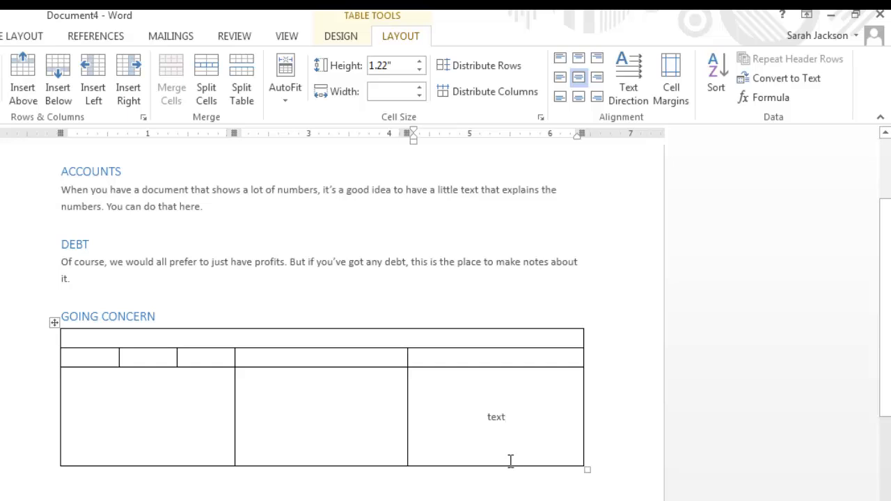
left_click(687, 498)
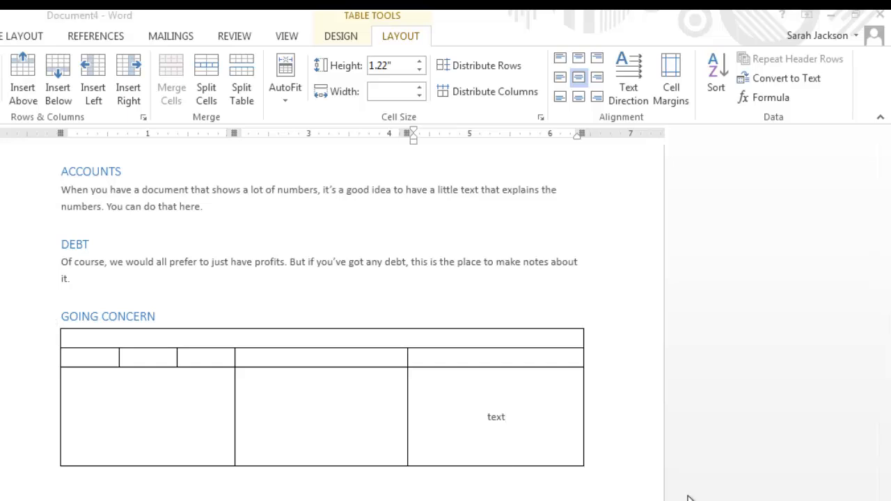